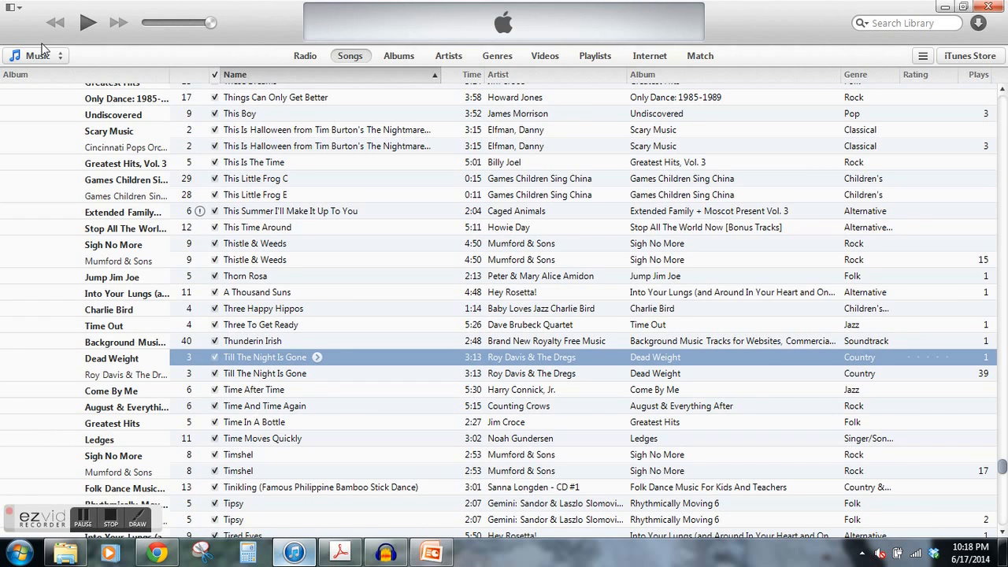
Step: Keep WAV Encoder as the format for importing in the import settings and confirm the general preferences
click(14, 7)
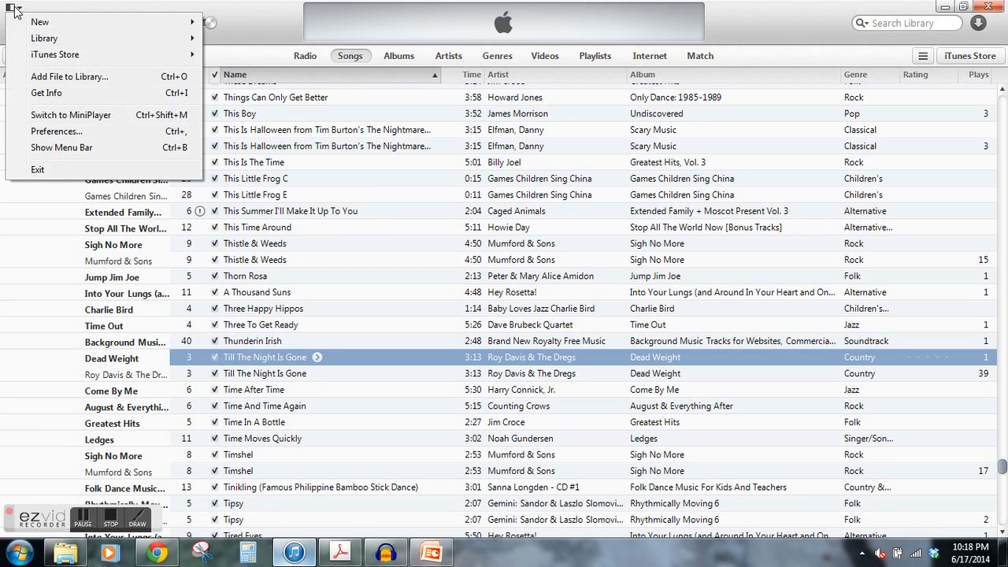
click(81, 132)
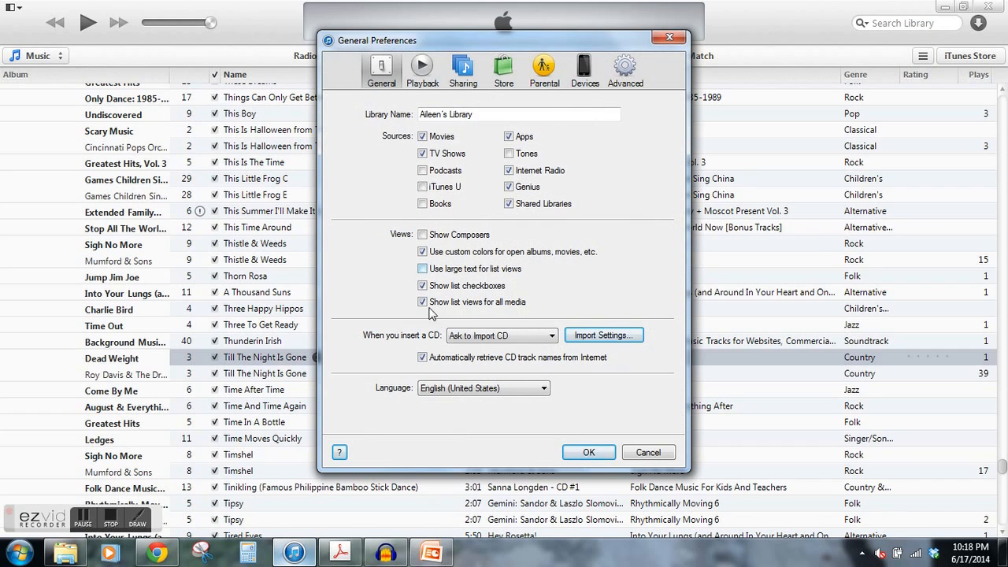
click(579, 340)
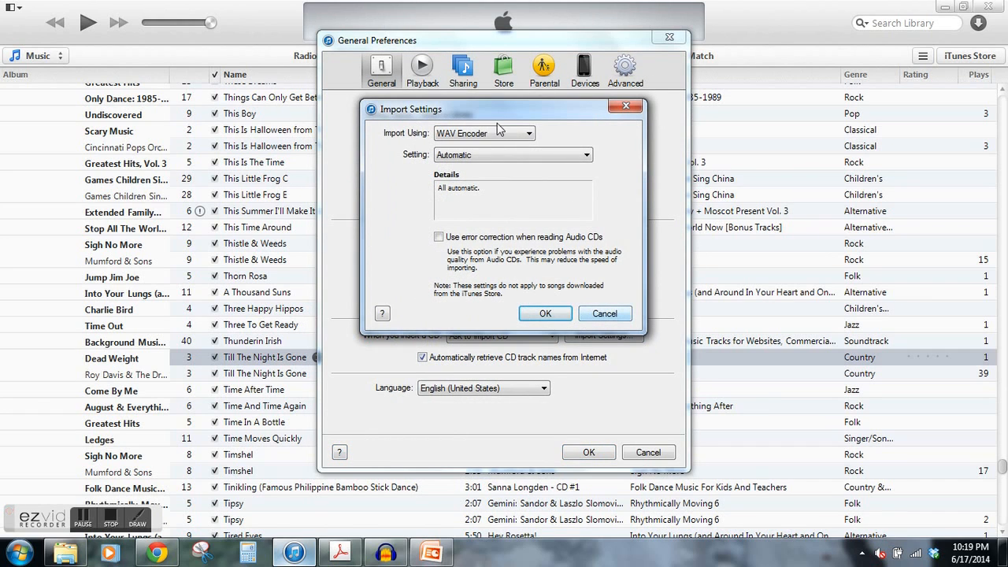
click(472, 135)
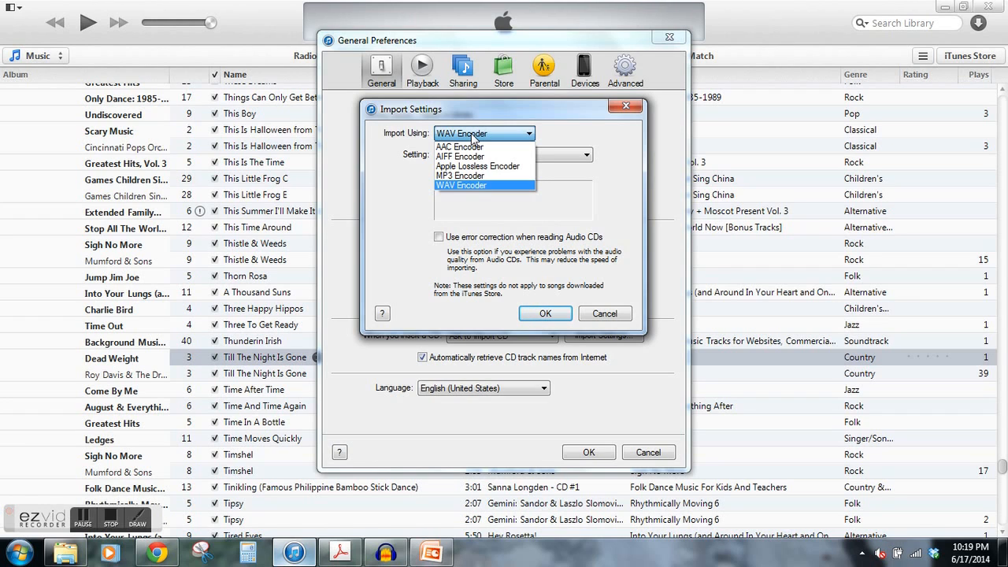
click(472, 135)
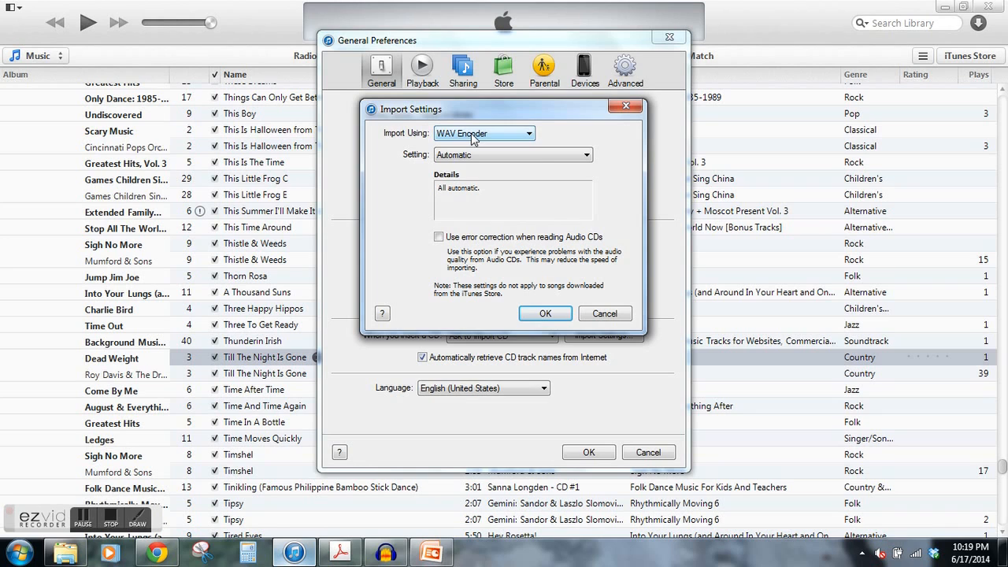
click(470, 133)
click(470, 133)
click(549, 318)
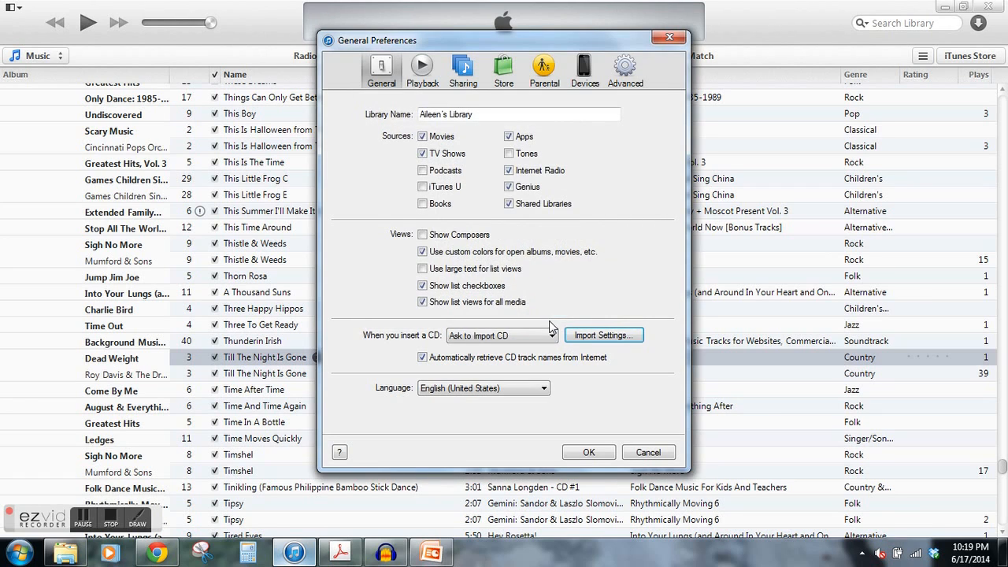
click(589, 452)
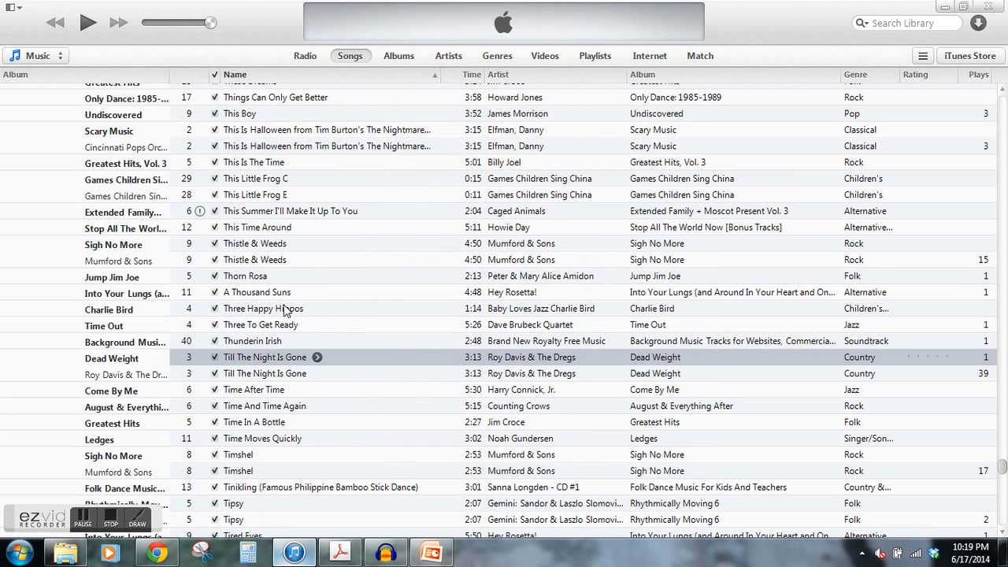
Step: Create a WAV version of the song "Thunderin Irish" in the music library
click(252, 343)
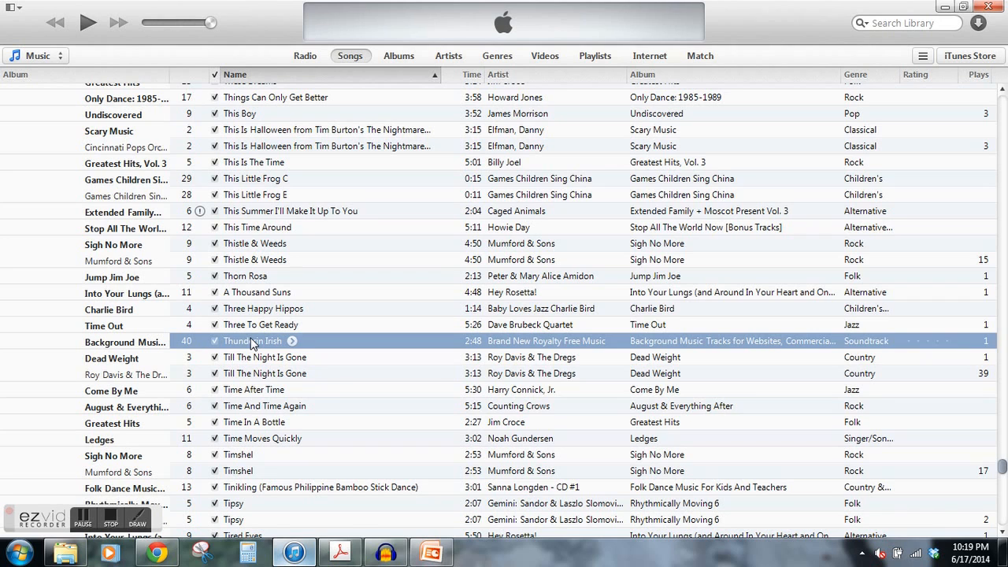
right_click(252, 343)
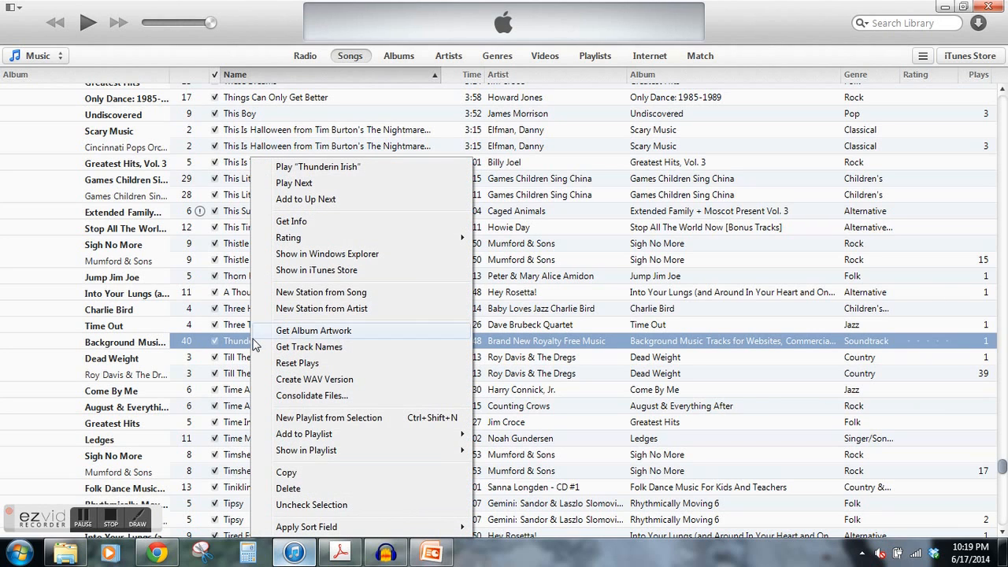
click(300, 379)
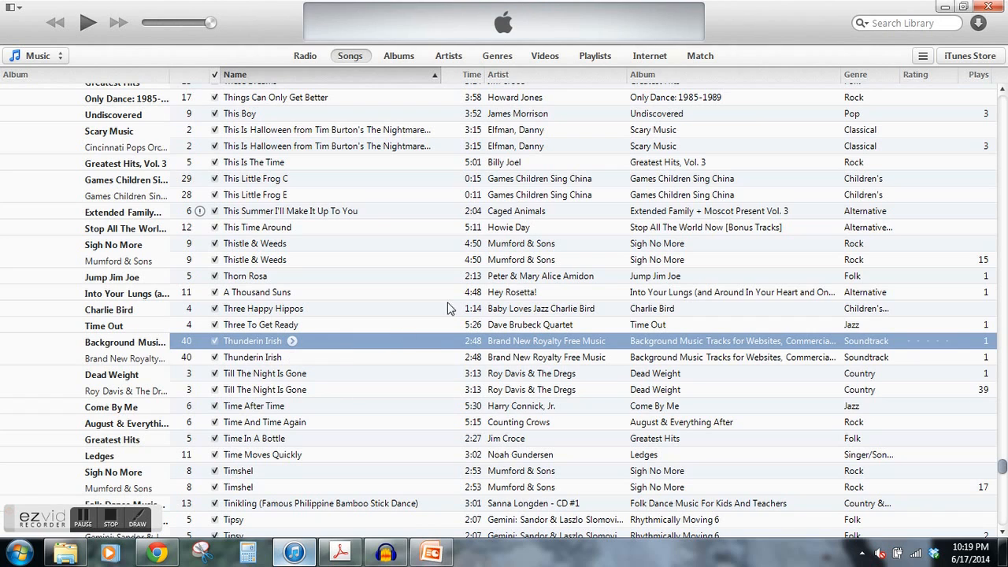
Step: Switch to Audacity and open the file selection for importing audio
click(386, 553)
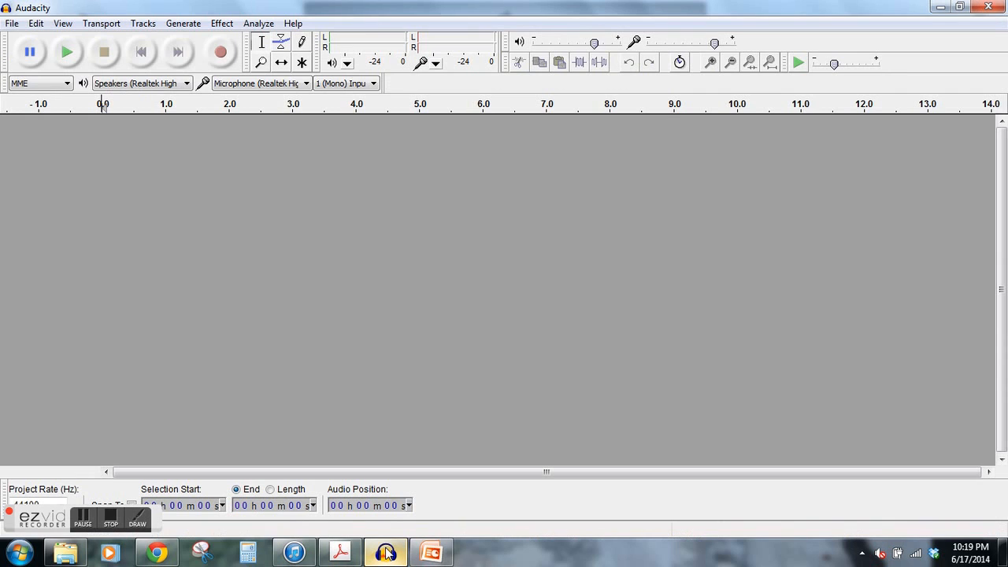
click(12, 23)
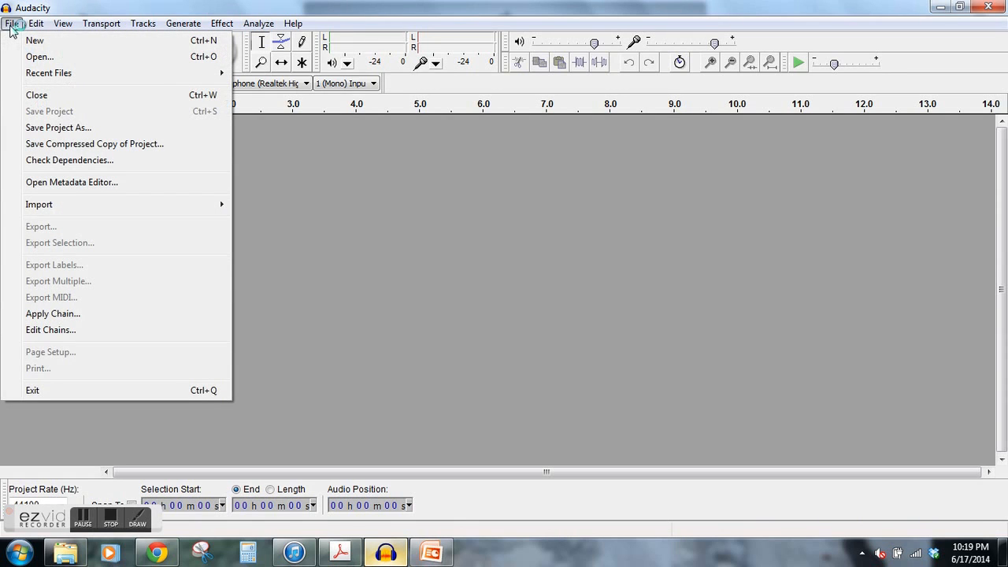
mouse_move(58, 205)
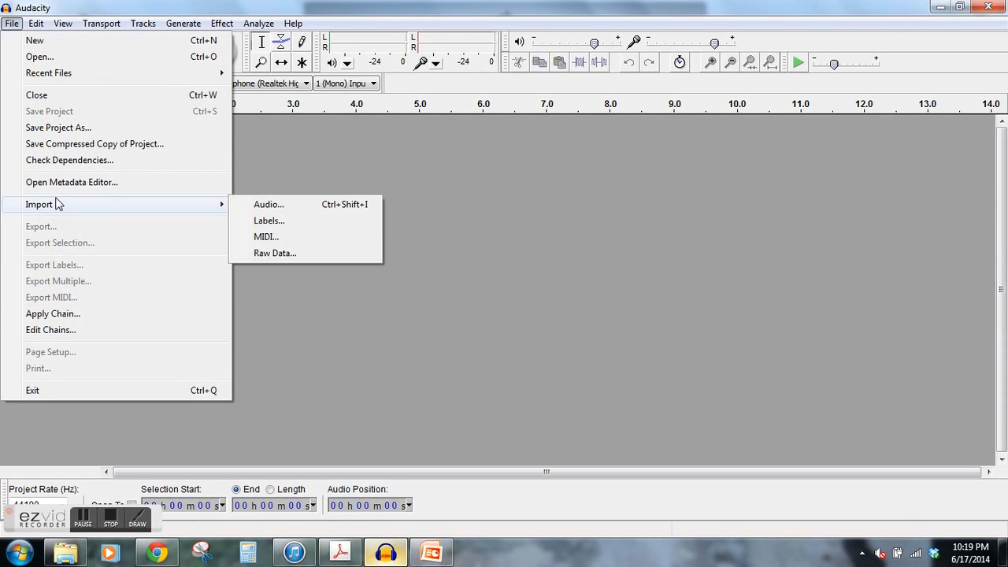
click(238, 204)
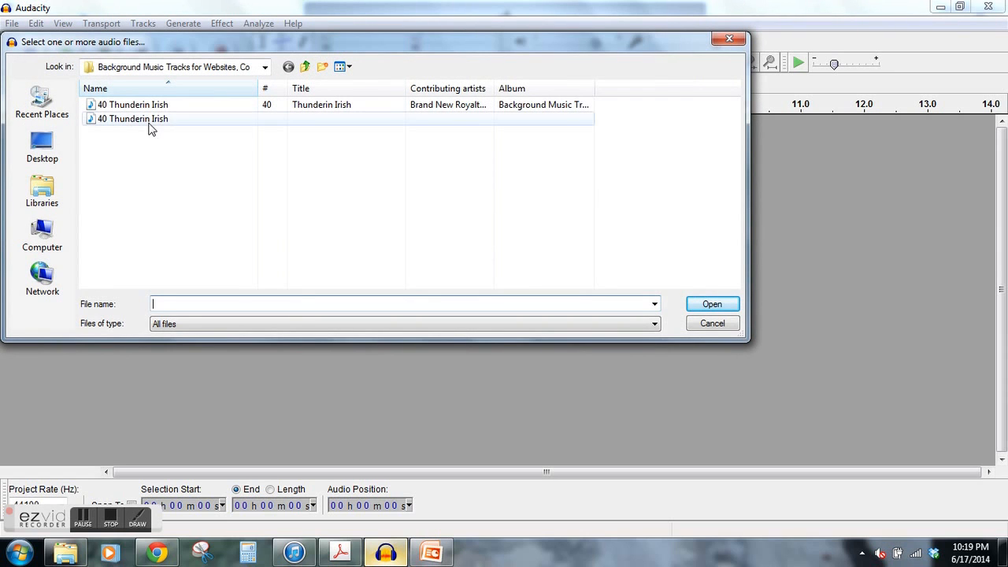
Step: Switch to iTunes and check the file type and storage location of the second "Thunderin Irish" entry
click(293, 553)
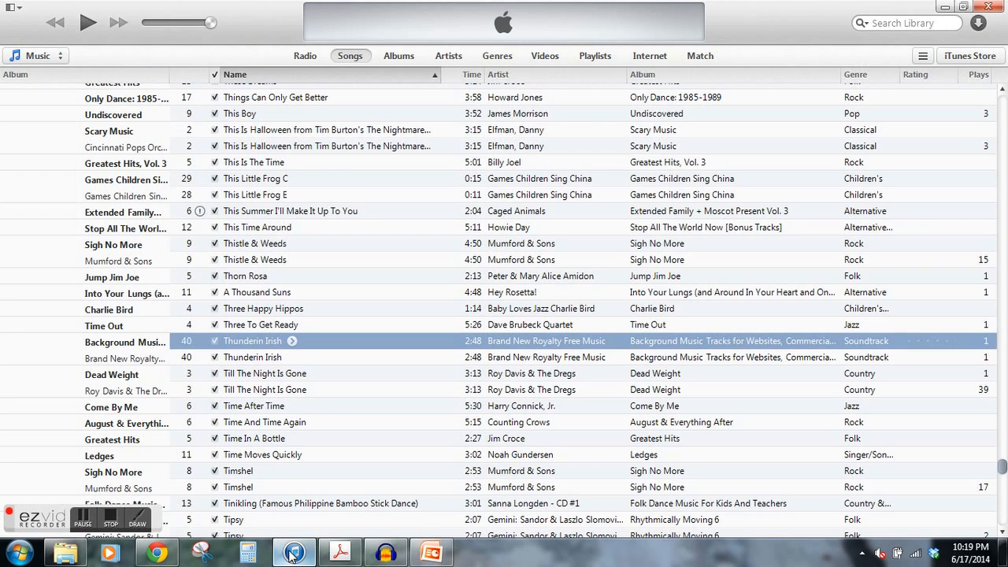
click(229, 359)
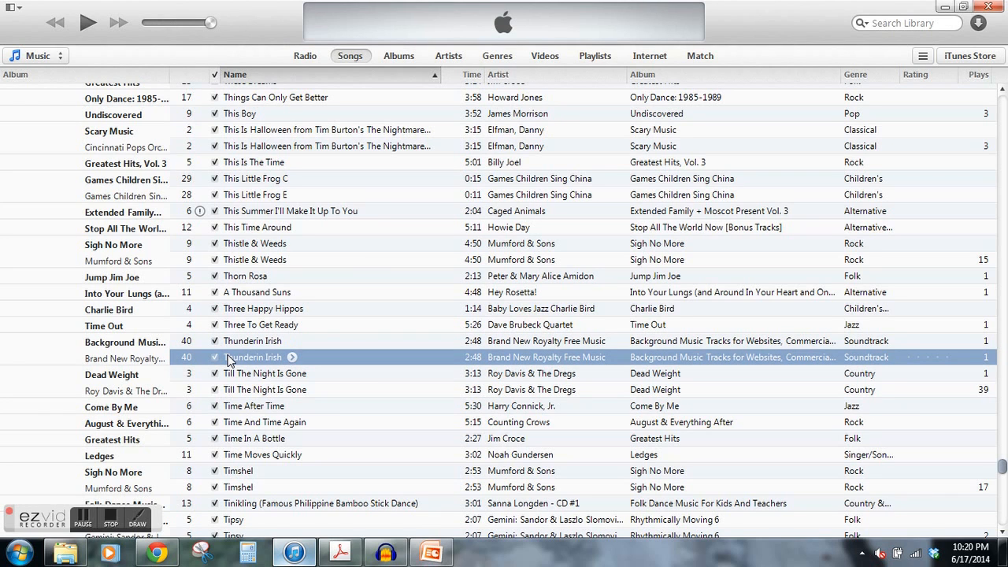
right_click(228, 359)
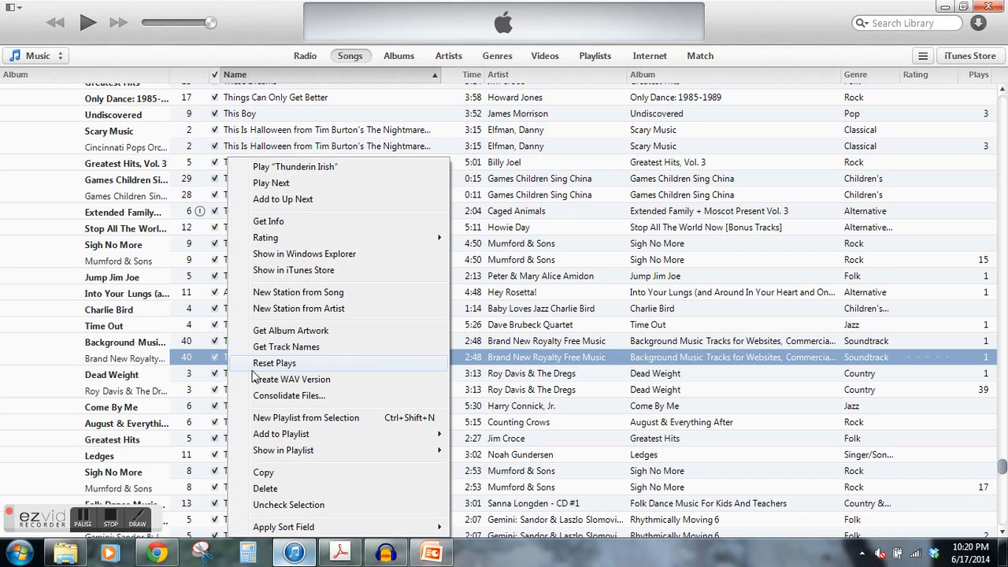
click(267, 223)
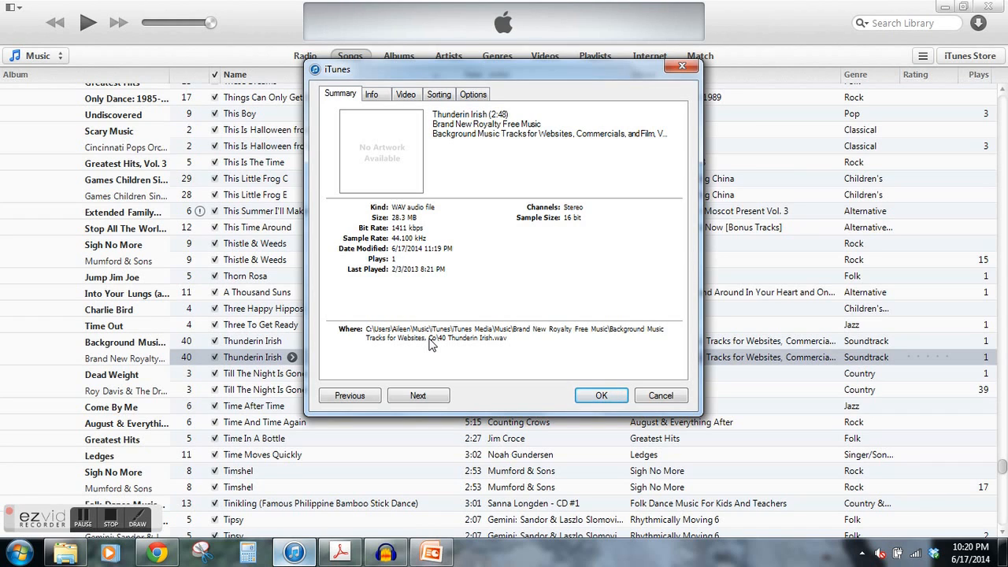
click(595, 396)
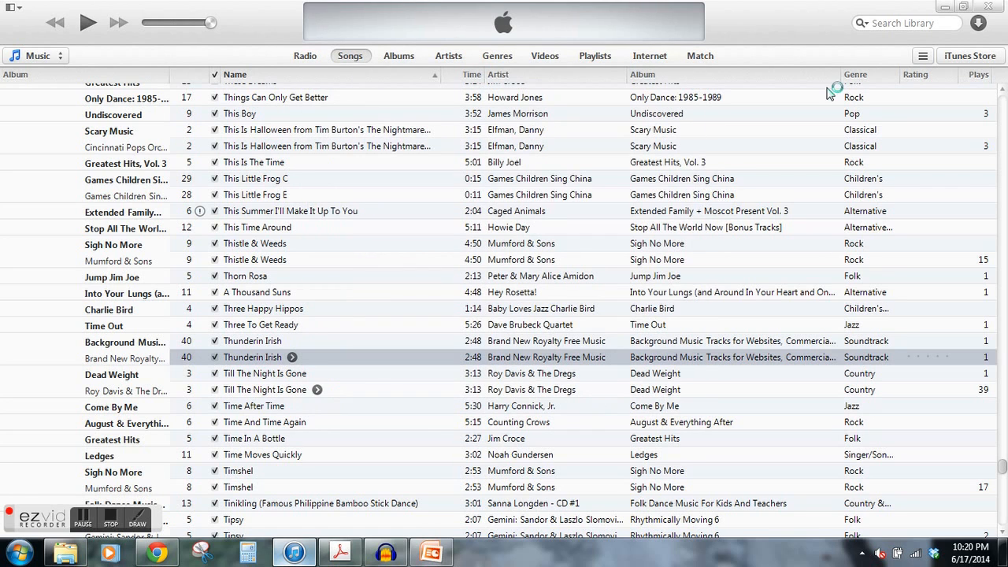
Step: Switch to Audacity and import the WAV file "40 Thunderin Irish", making a copy of the file before editing
click(386, 554)
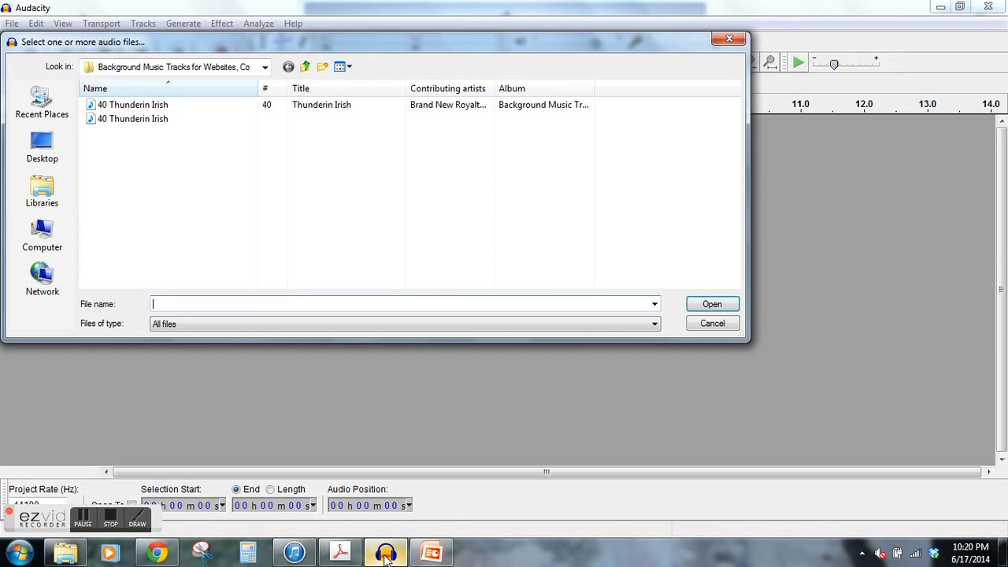
double_click(110, 119)
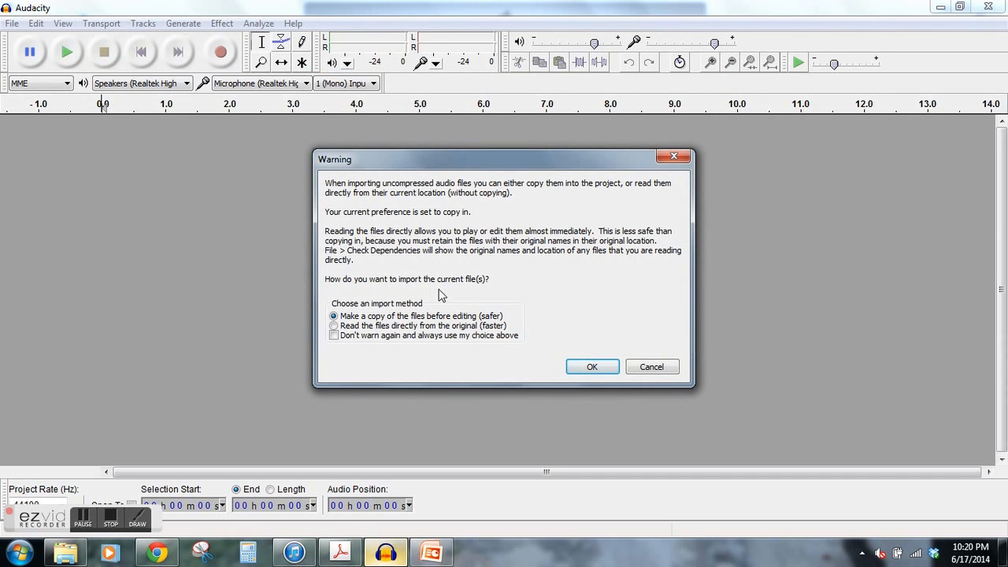
click(574, 369)
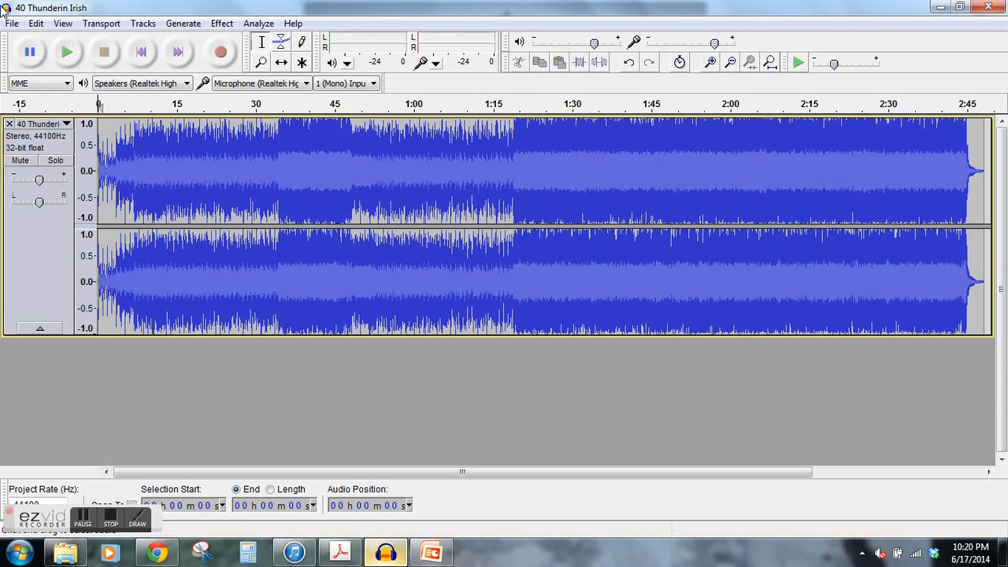
Step: Play the imported track from the start, unmute the computer's sound, and stop playback
click(67, 52)
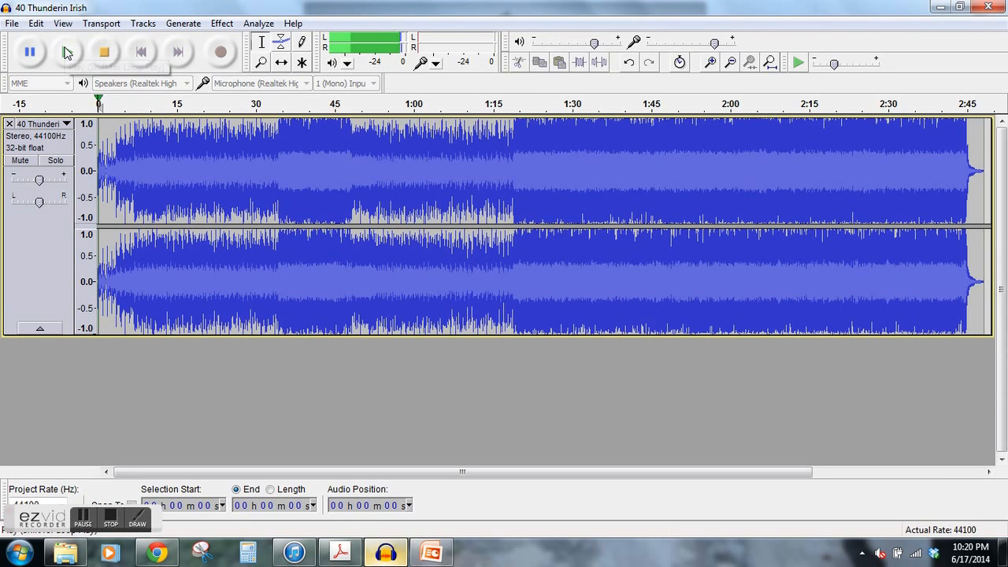
key(XF86AudioMute)
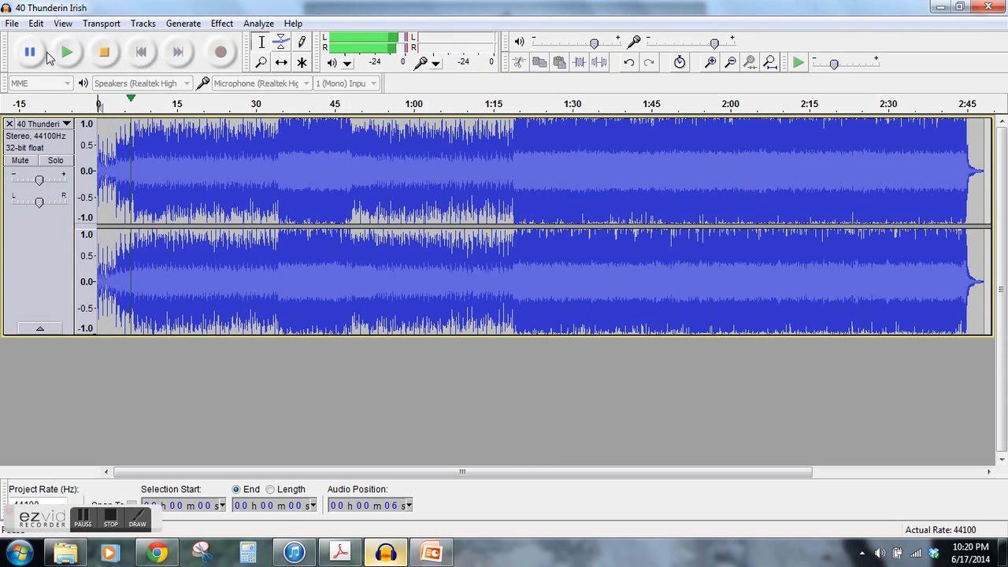
click(104, 52)
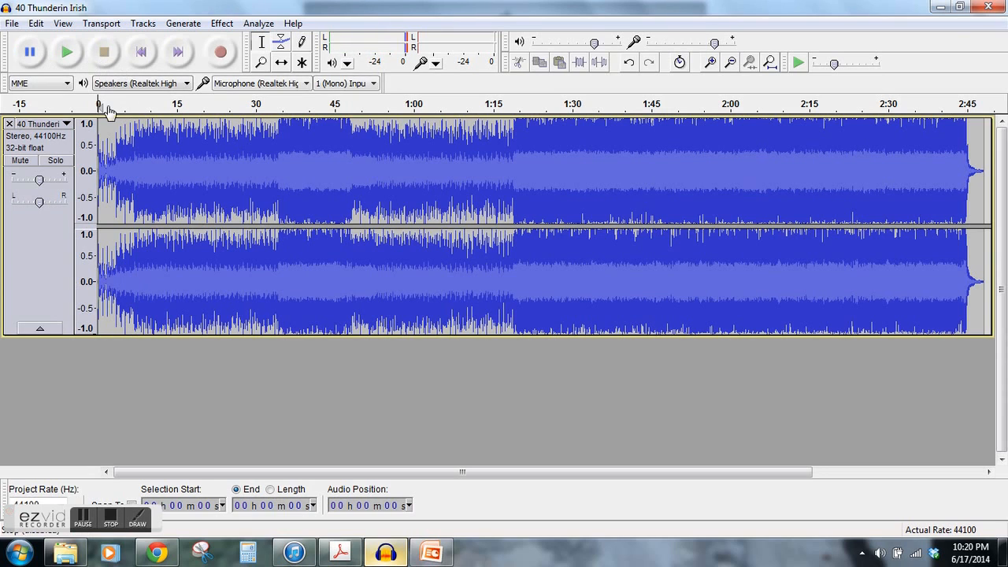
Step: Split the track at about 3 seconds, where the quiet intro ends
click(115, 146)
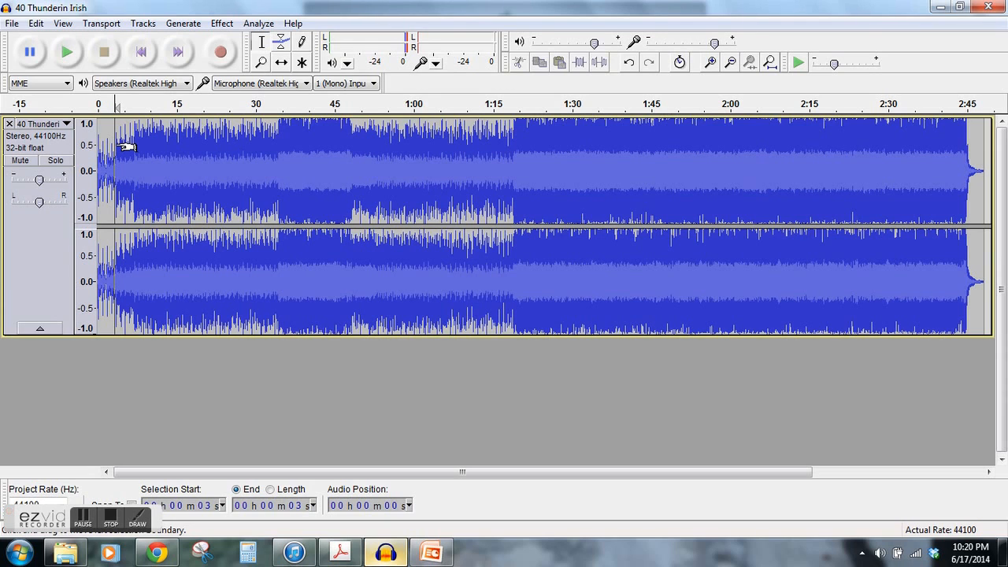
click(46, 26)
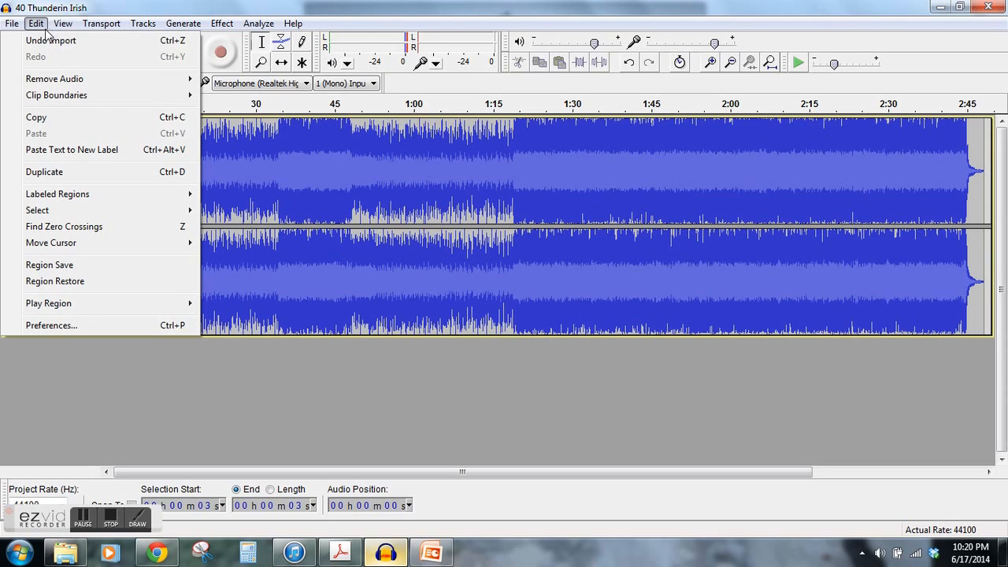
mouse_move(63, 96)
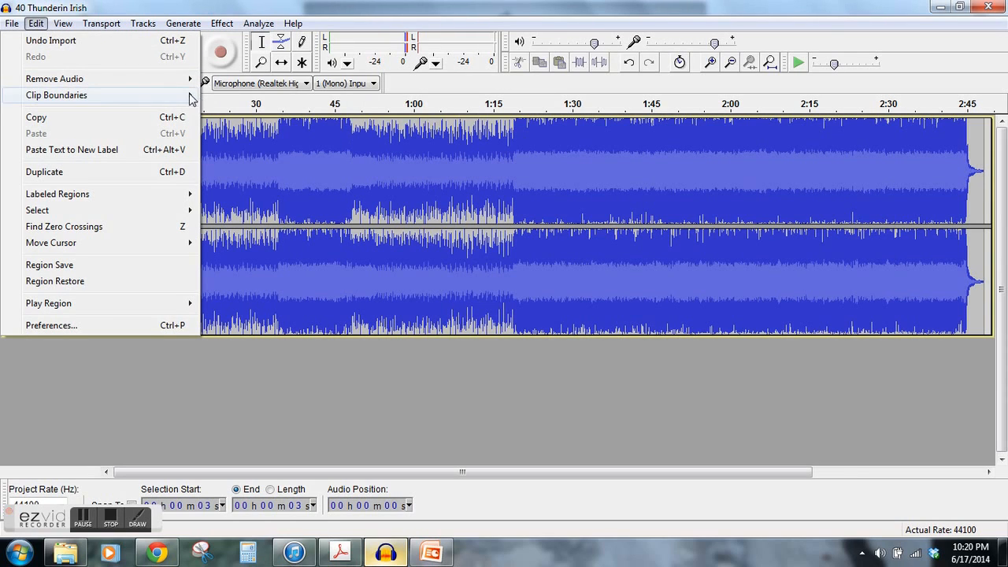
mouse_move(194, 96)
click(229, 95)
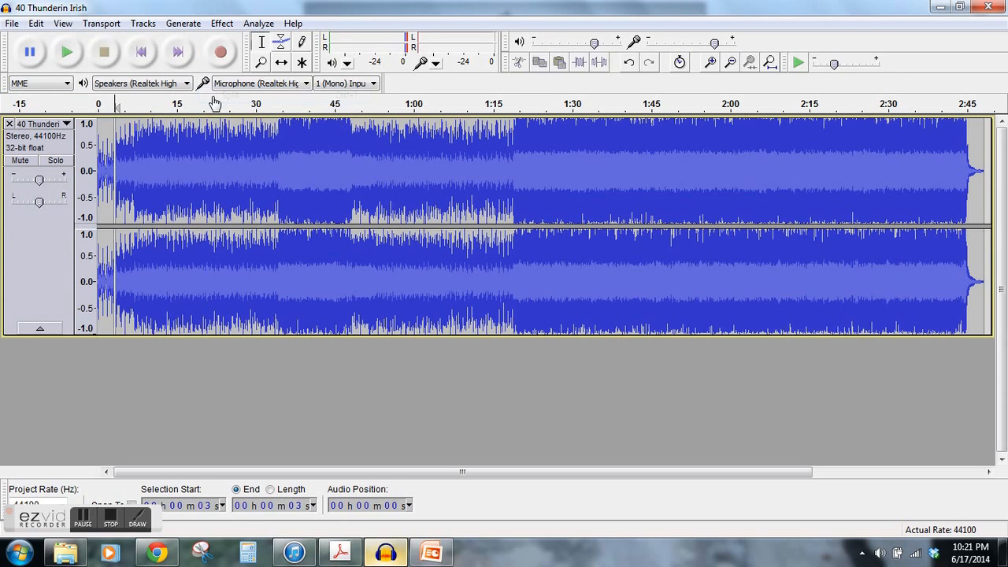
Step: Delete the split-off intro clip of about 3 seconds and play the shortened track briefly from the start
double_click(105, 150)
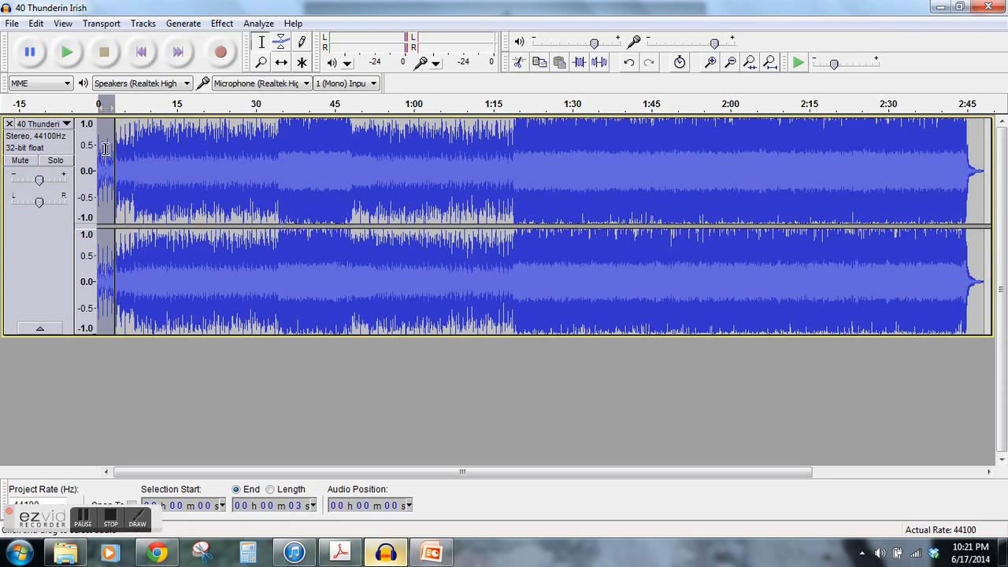
click(41, 30)
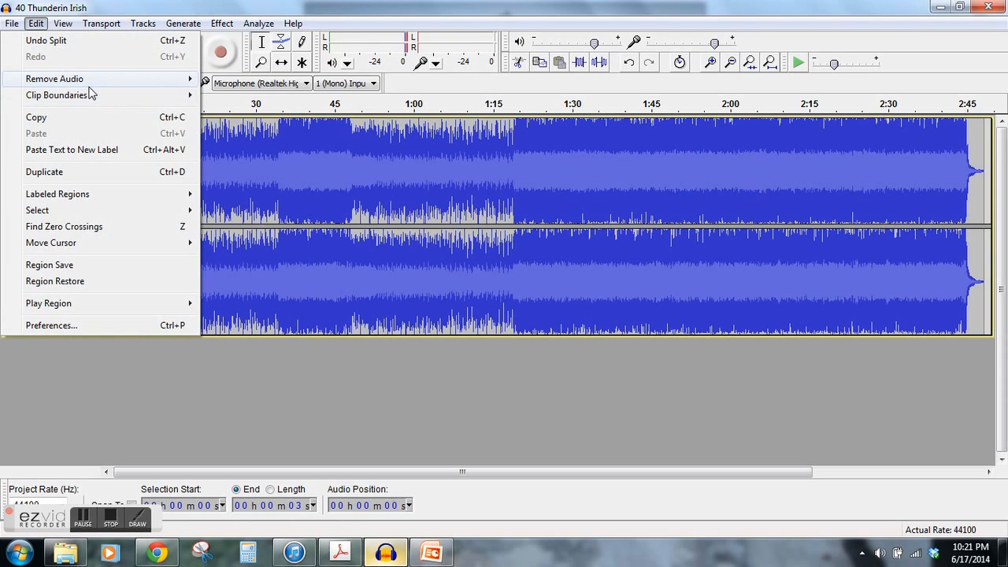
mouse_move(91, 87)
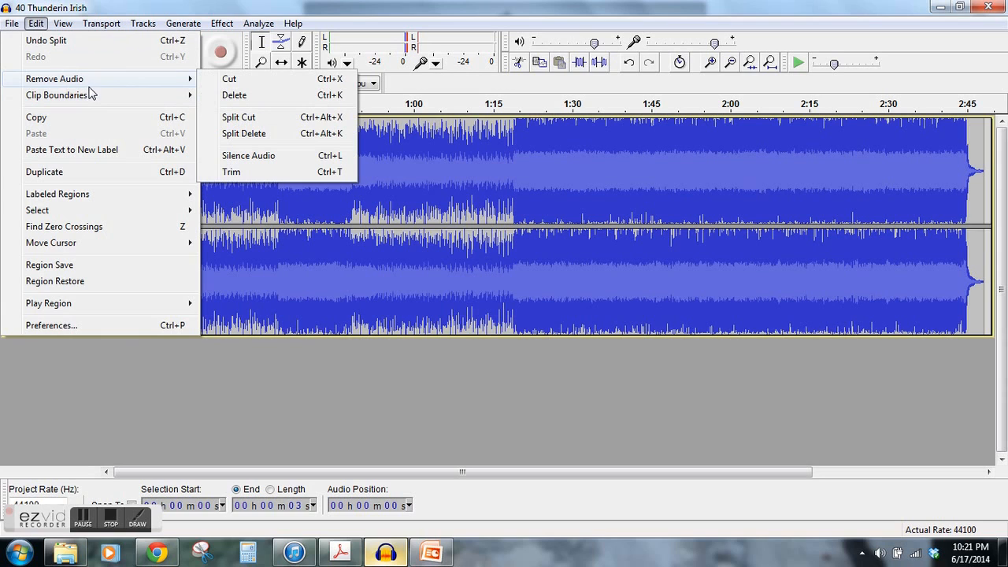
click(208, 95)
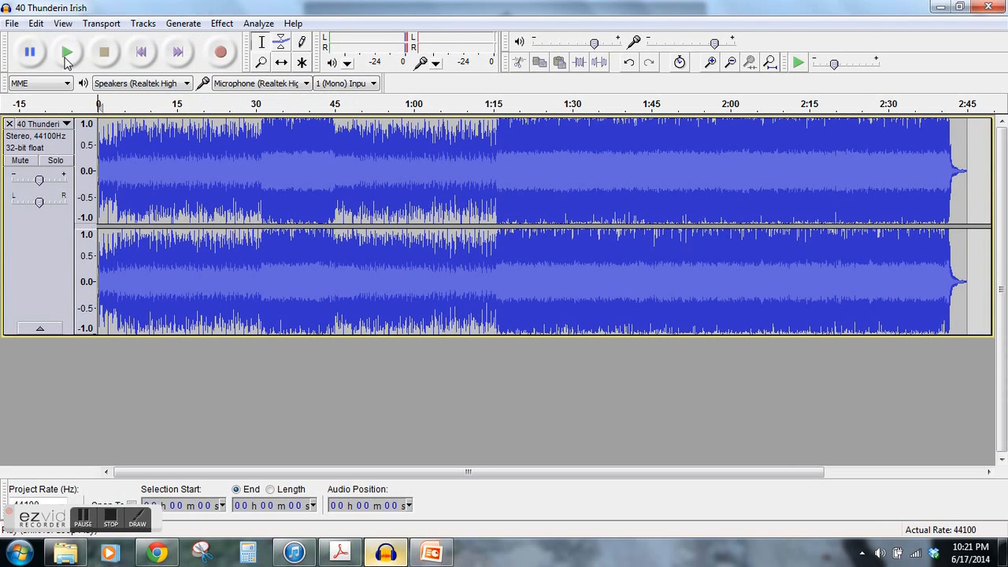
click(65, 59)
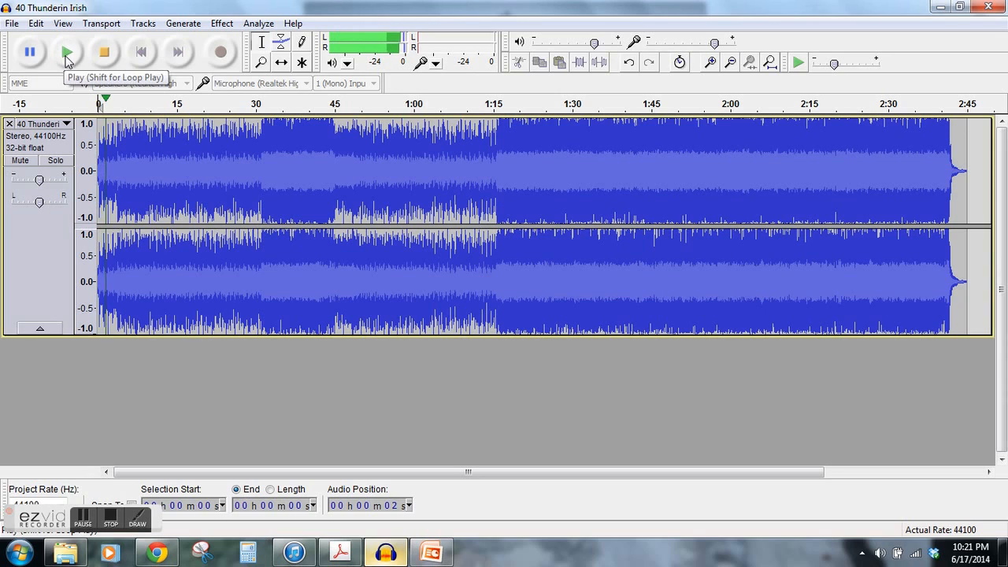
click(103, 52)
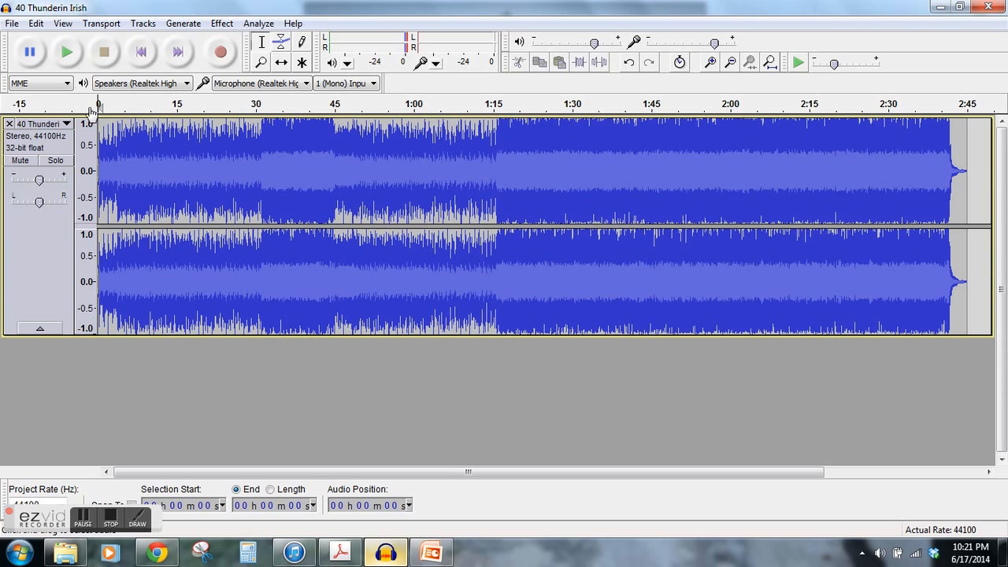
Step: Export the project to My Music as a 16-bit WAV named "Thunderin Irish Edited", replacing the existing file and leaving the metadata blank
click(12, 25)
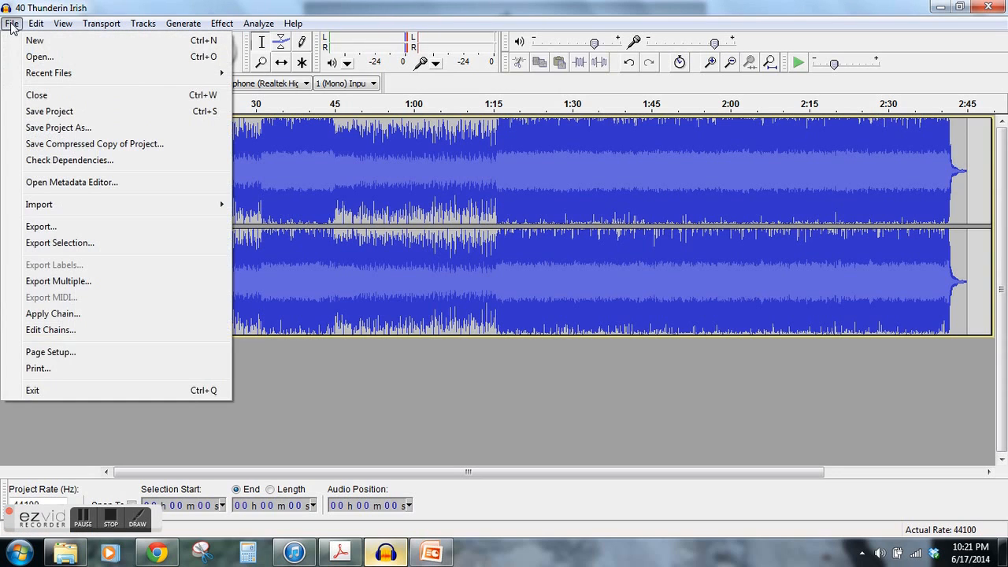
click(73, 227)
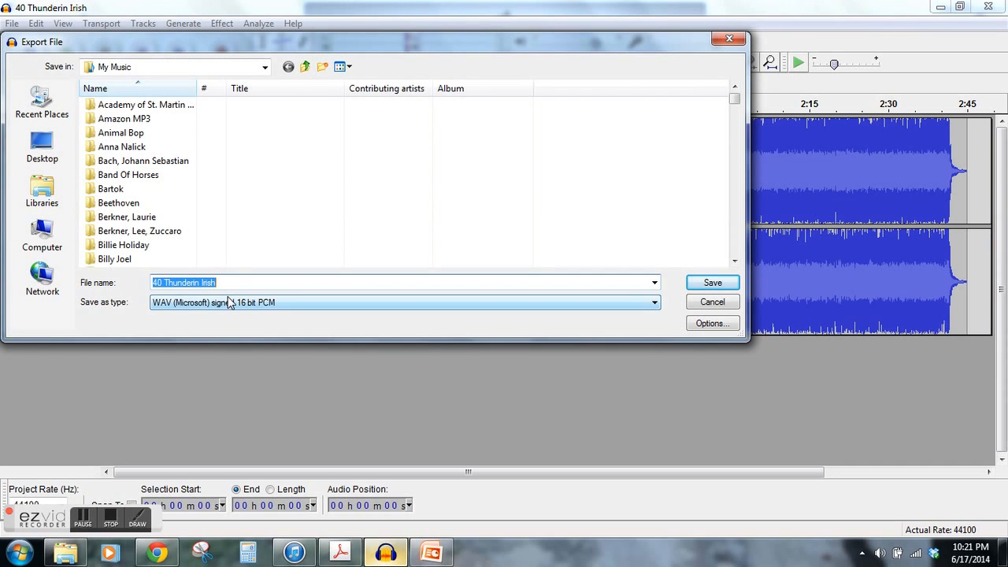
text(Thunderin Irish)
text(dited)
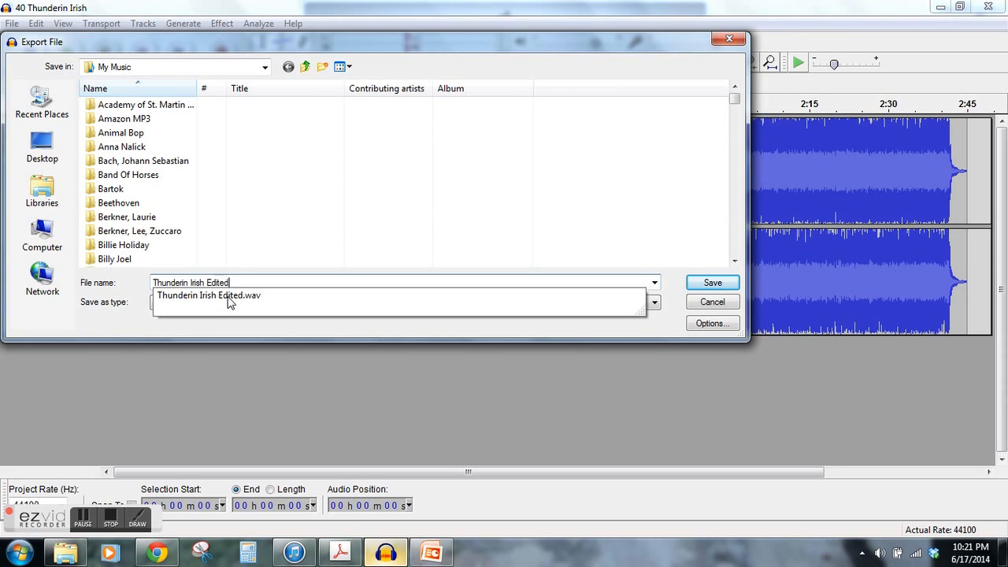
click(712, 283)
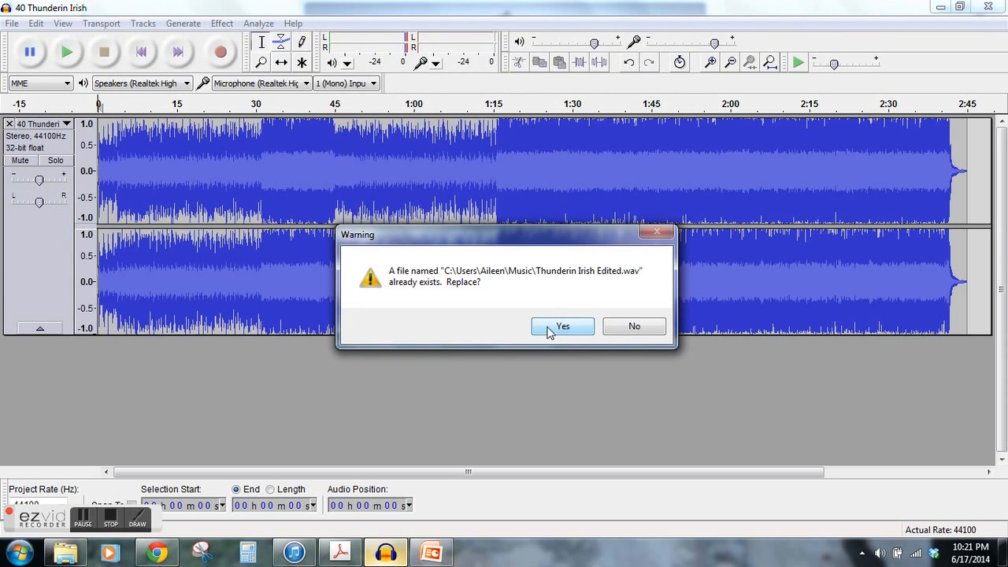
click(560, 328)
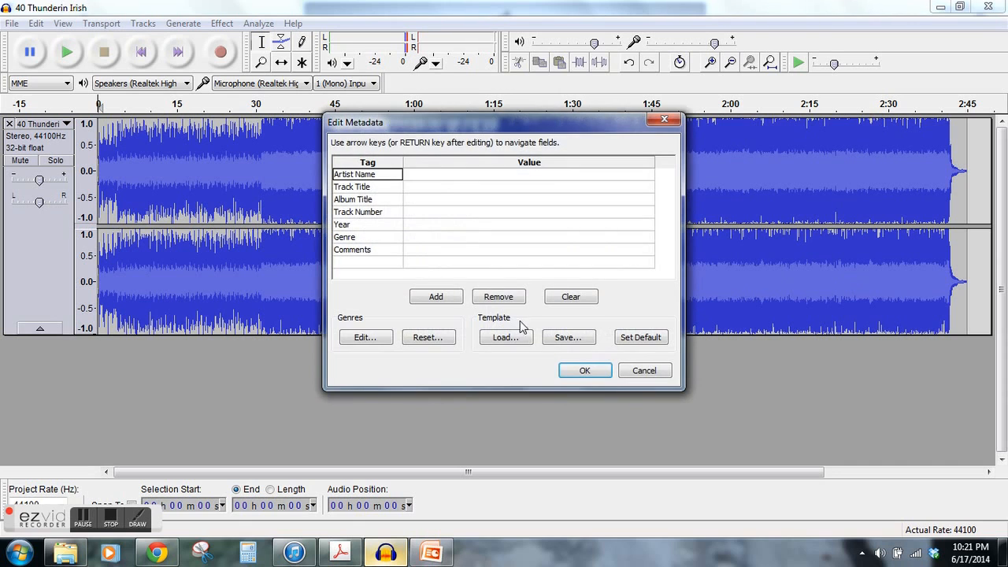
click(582, 372)
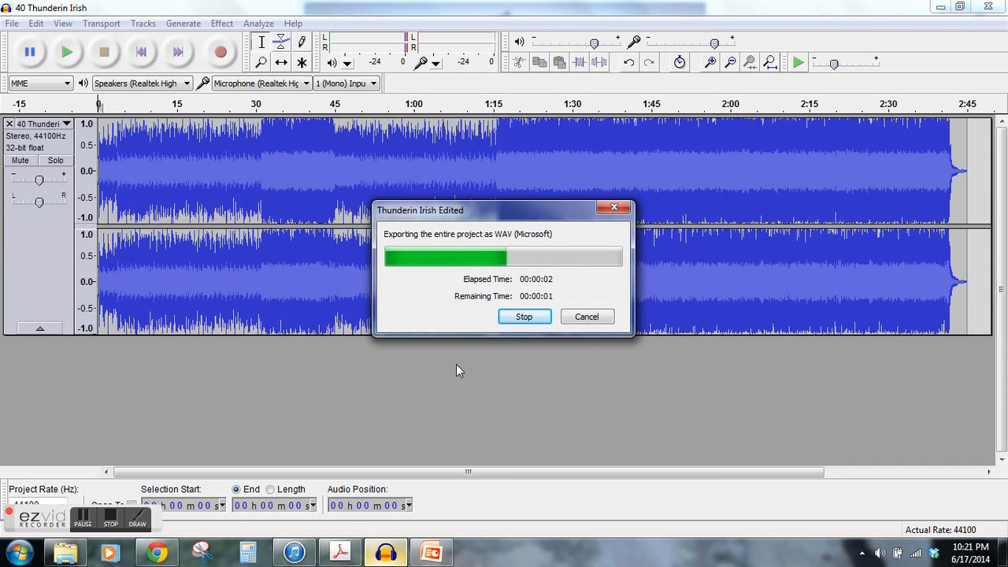
Step: Switch to iTunes and add the file "Thunderin Irish Edited" from the Music folder to the library
click(308, 557)
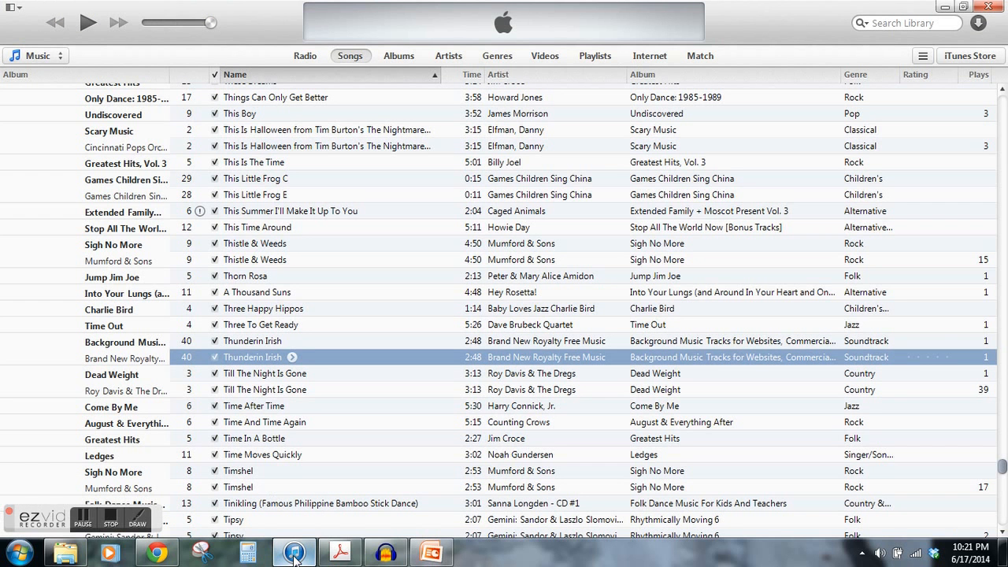
click(12, 9)
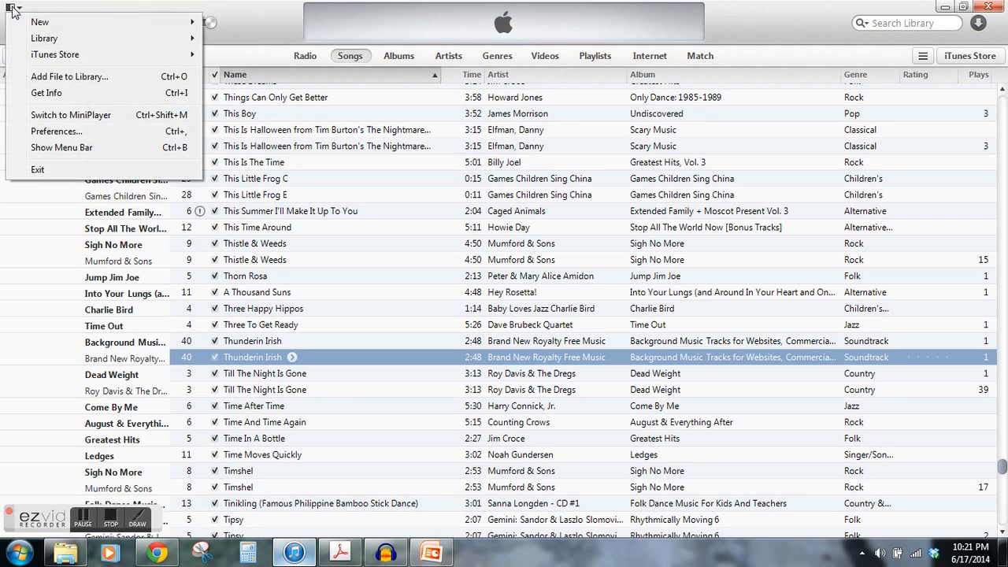
click(38, 75)
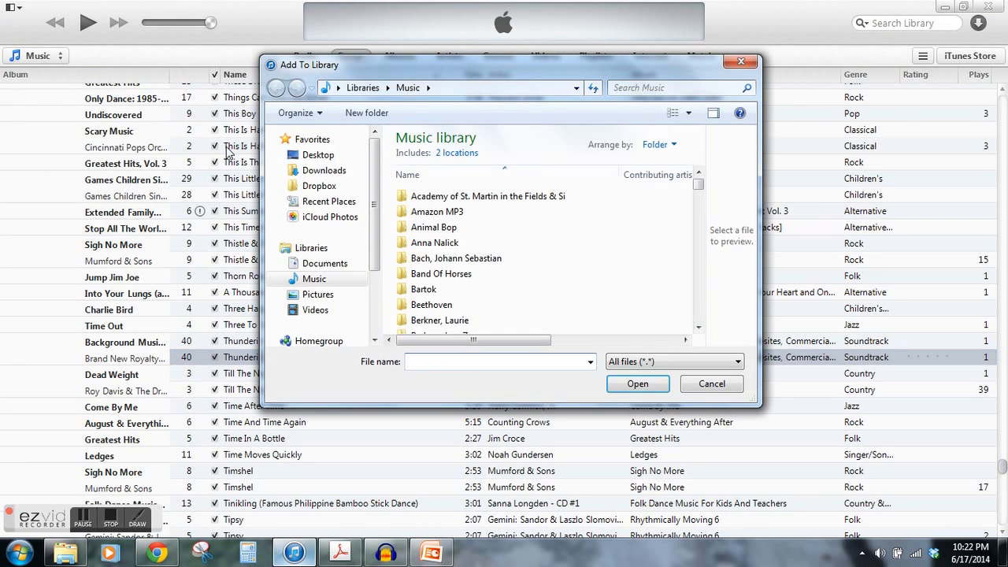
drag(695, 186, 699, 321)
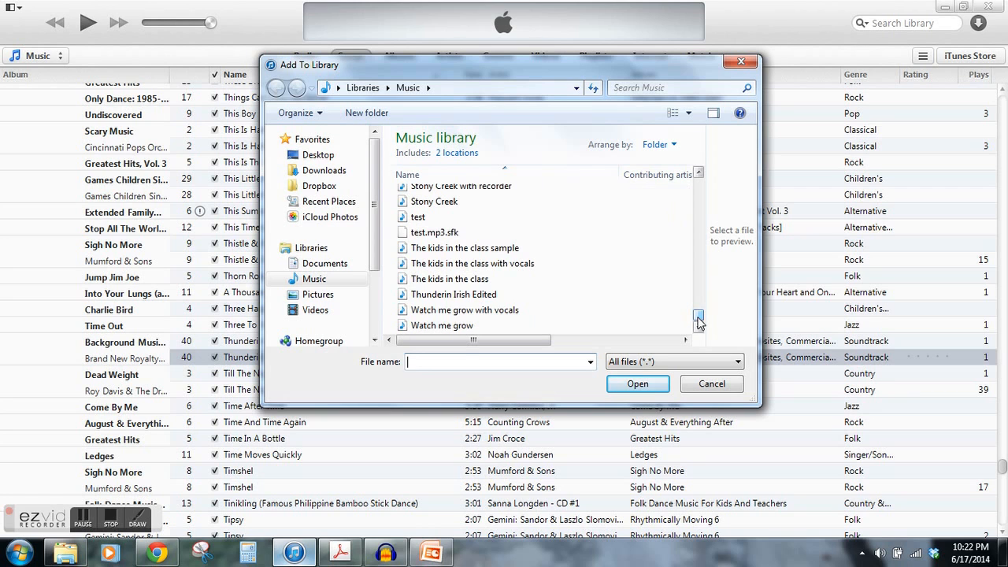
double_click(466, 294)
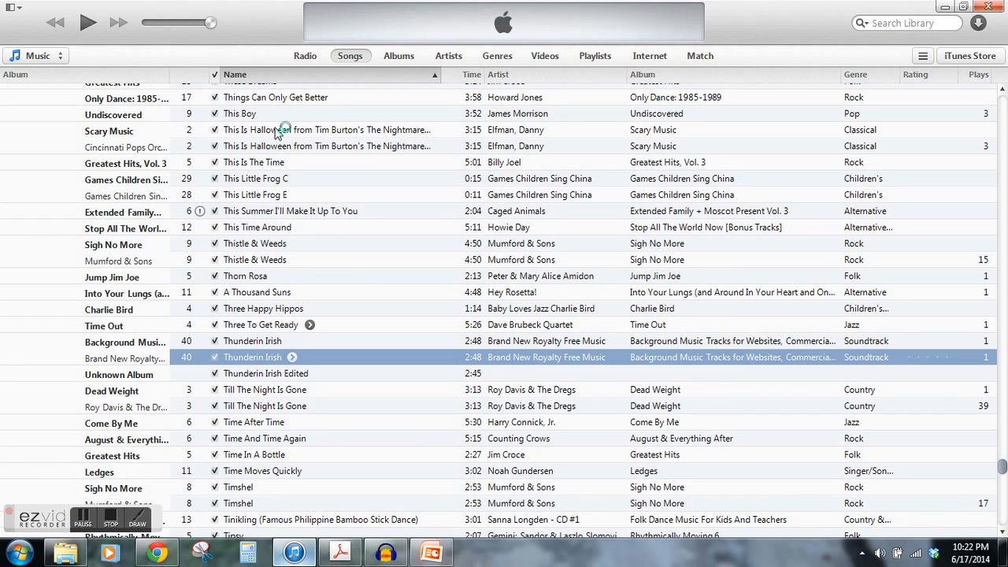
Step: Browse the playlists and view the contents of the School playlist
click(592, 57)
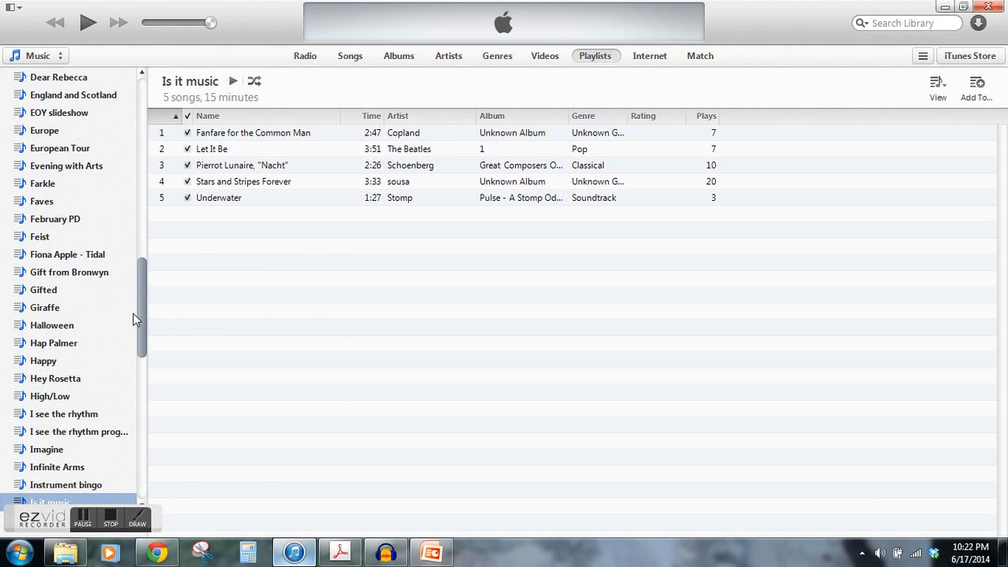
drag(139, 313, 137, 507)
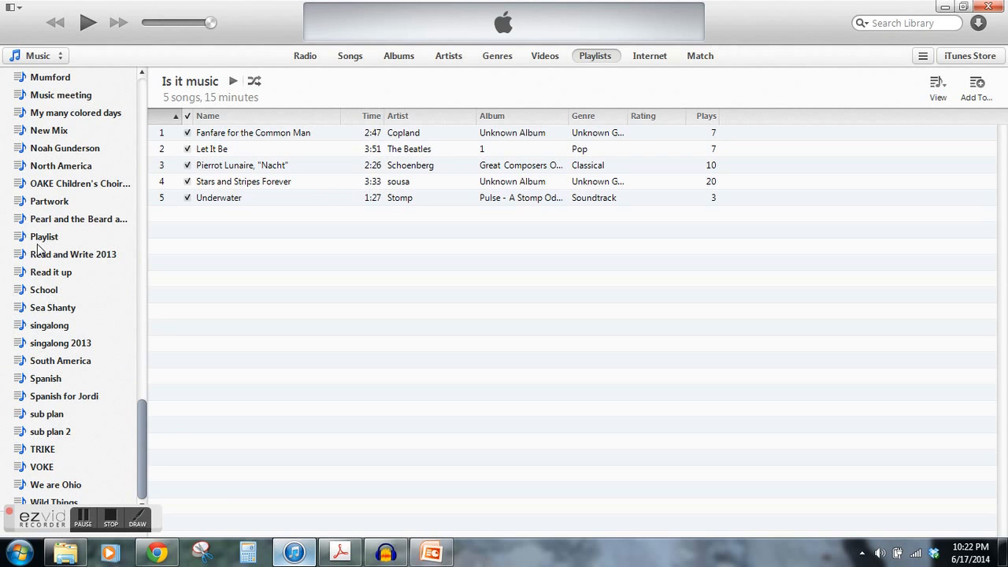
click(35, 291)
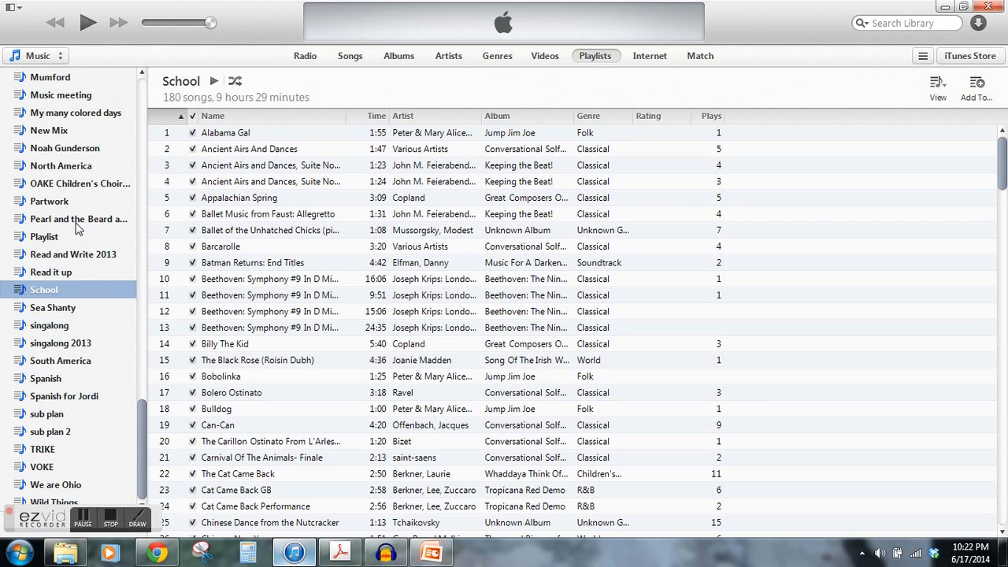
Step: Return to the full song list and select the song "Thunderin Irish Edited"
click(350, 56)
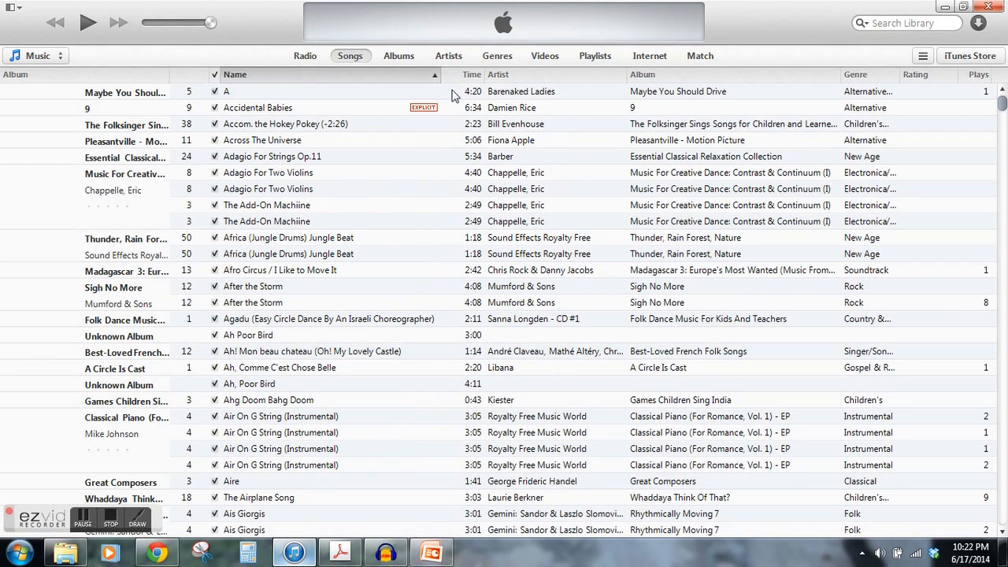
drag(1005, 116, 1002, 464)
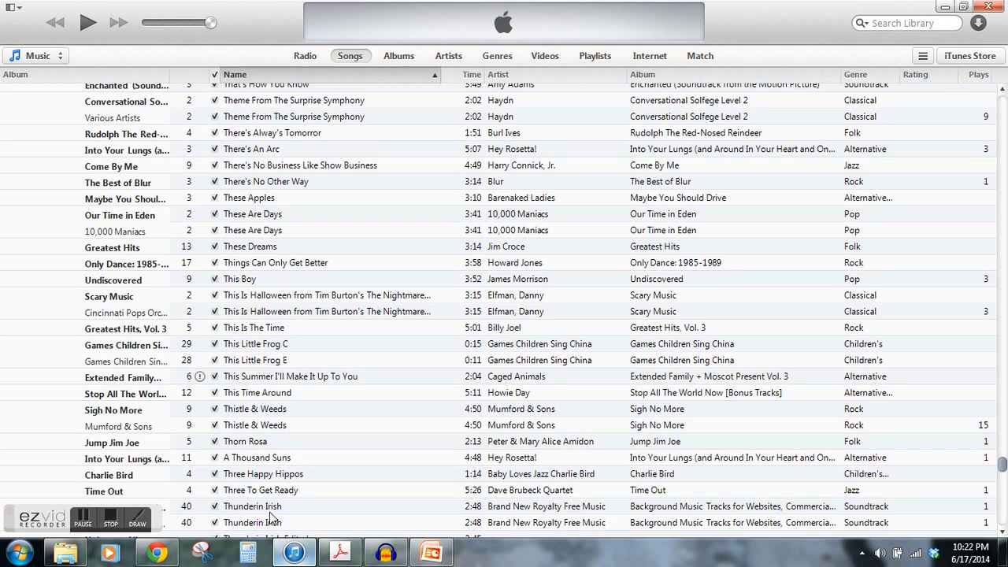
click(277, 535)
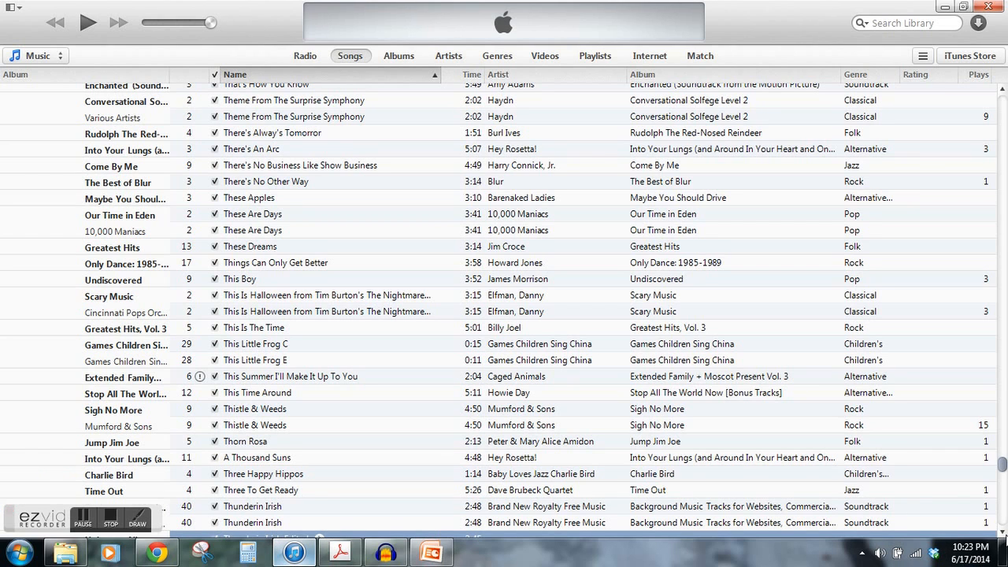
click(1002, 532)
click(1002, 532)
click(1002, 532)
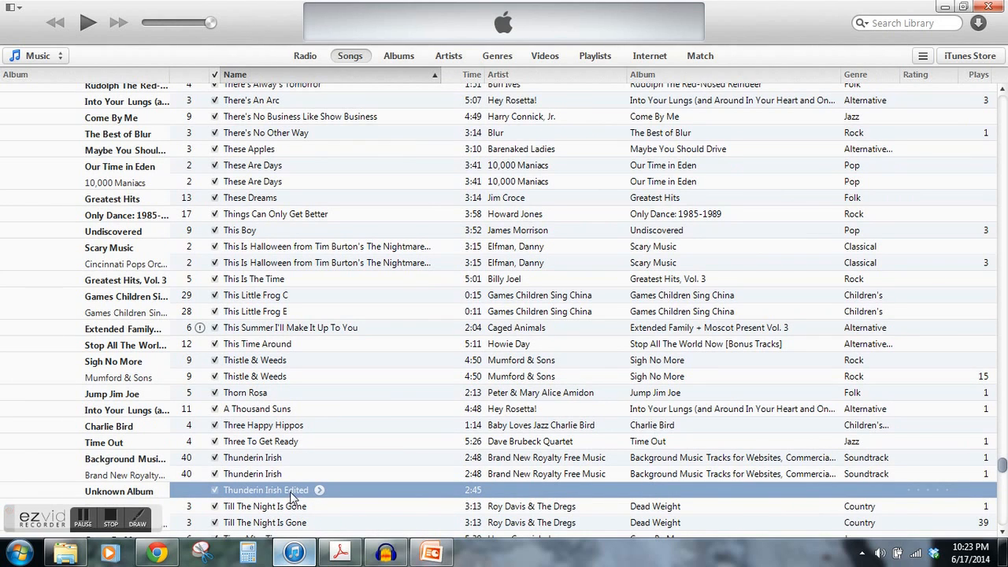
Step: Look through the playlists that "Thunderin Irish Edited" can be added to and close the list without choosing one
click(319, 490)
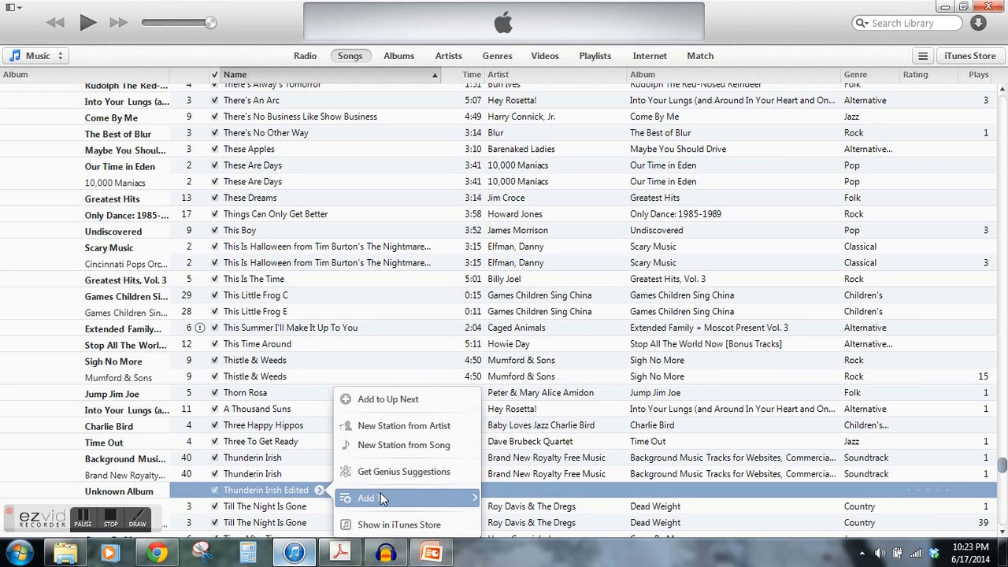
click(475, 501)
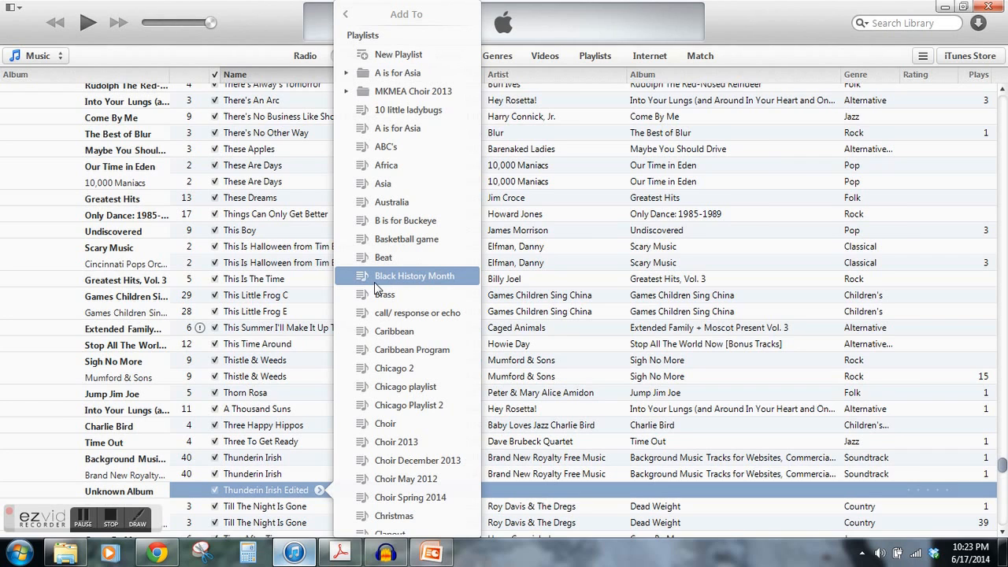
click(268, 11)
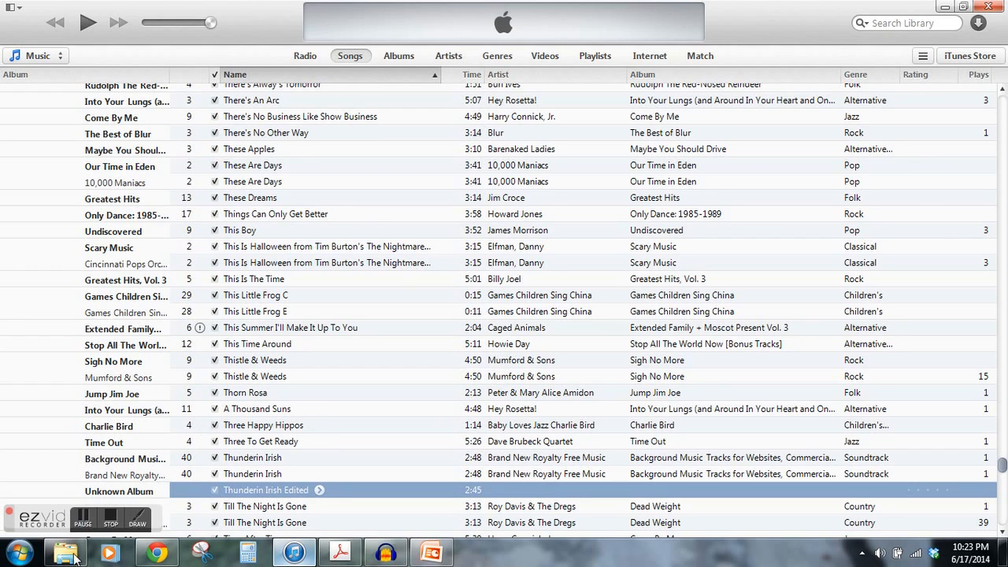
click(113, 527)
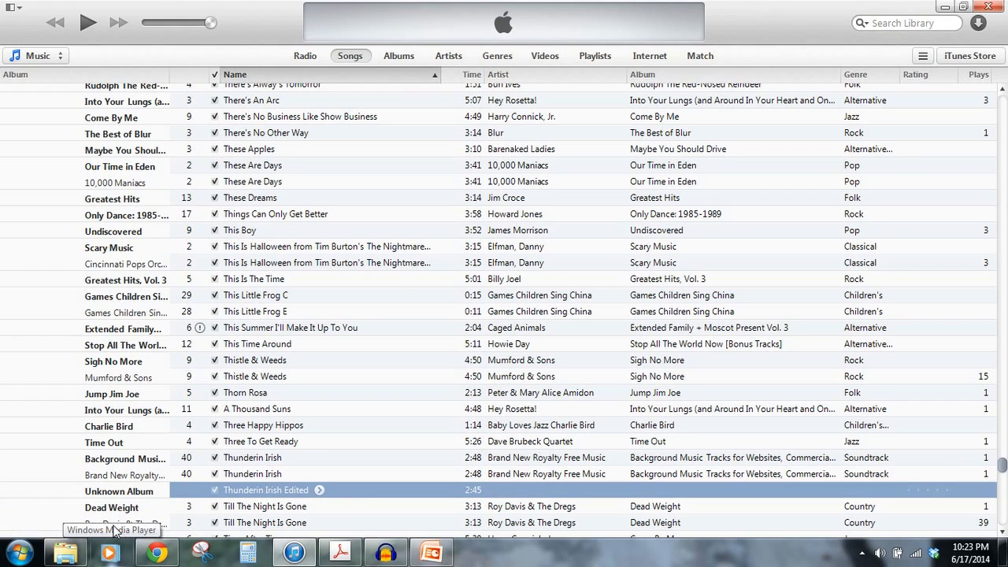